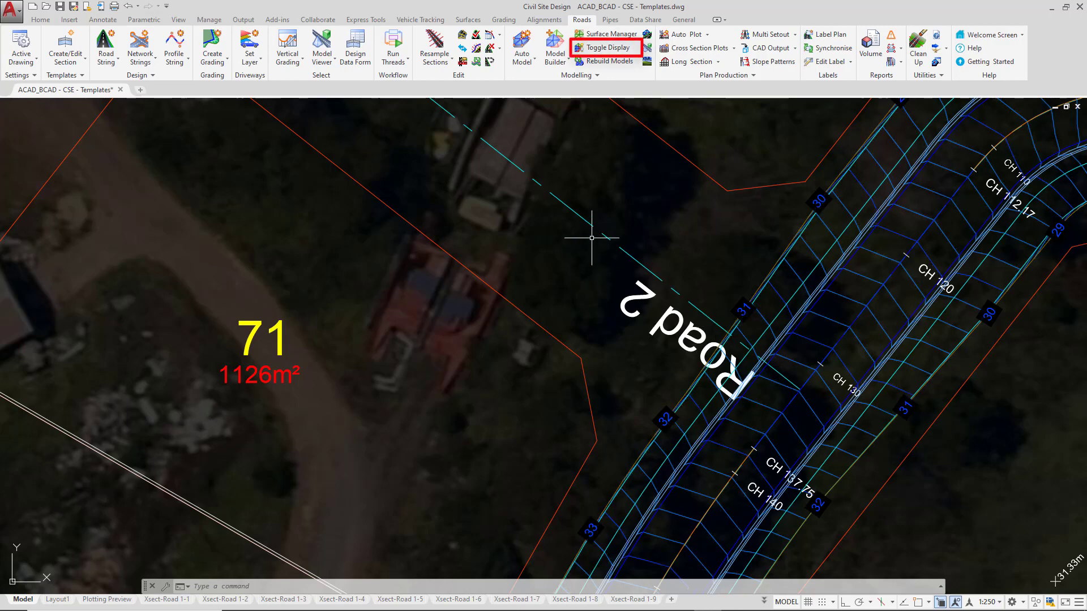
- Turn on the display of section sample lines for Road 1
left_click(595, 50)
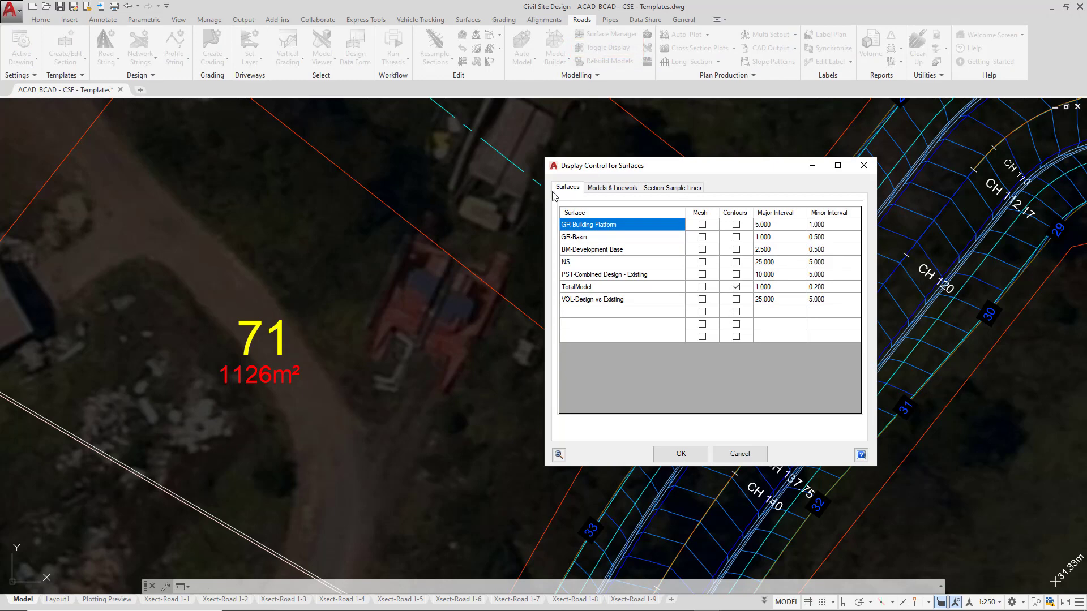
left_click(685, 189)
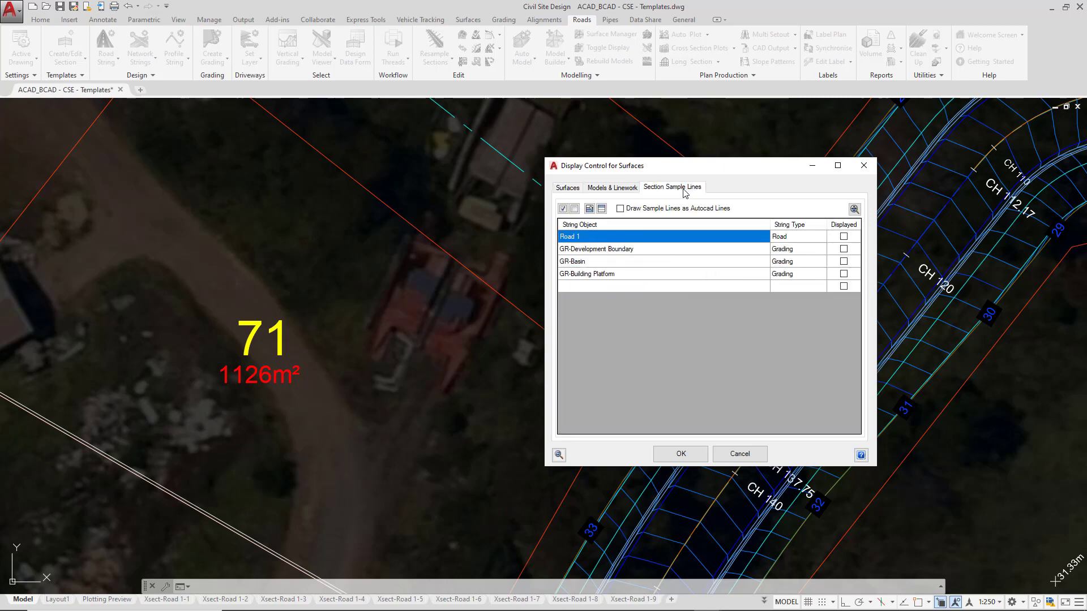
left_click(571, 237)
left_click(844, 238)
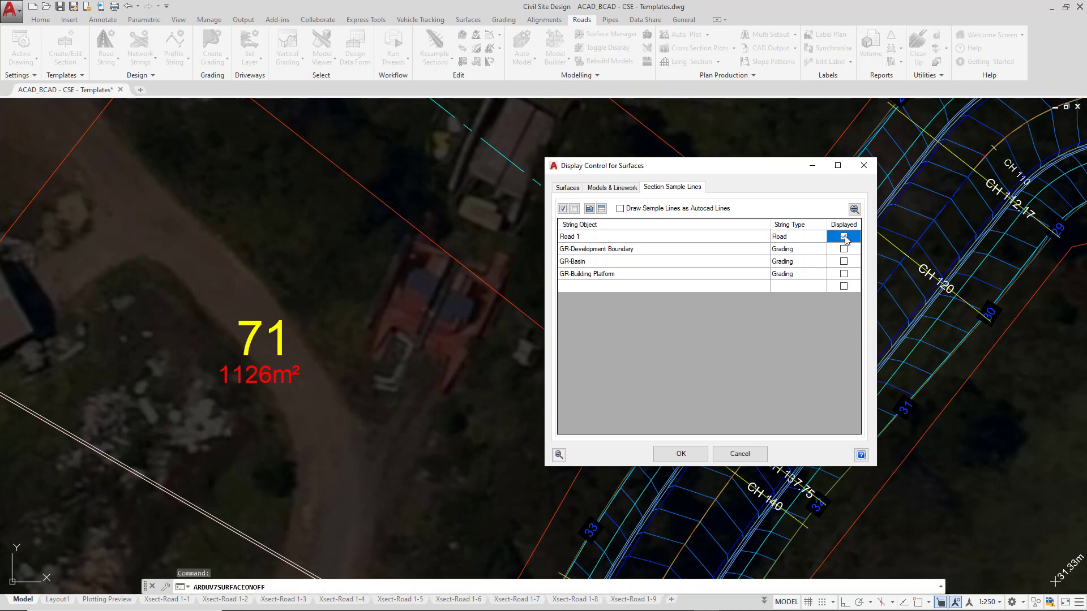
mouse_move(778, 171)
left_mouse_down()
mouse_move(736, 175)
mouse_move(501, 140)
left_mouse_up()
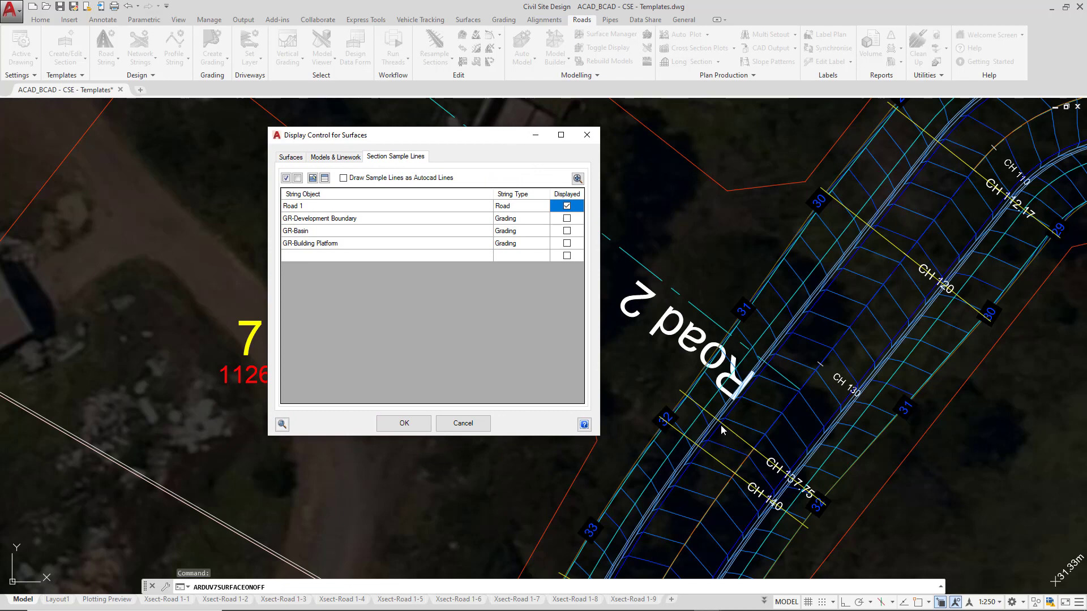
left_click(391, 424)
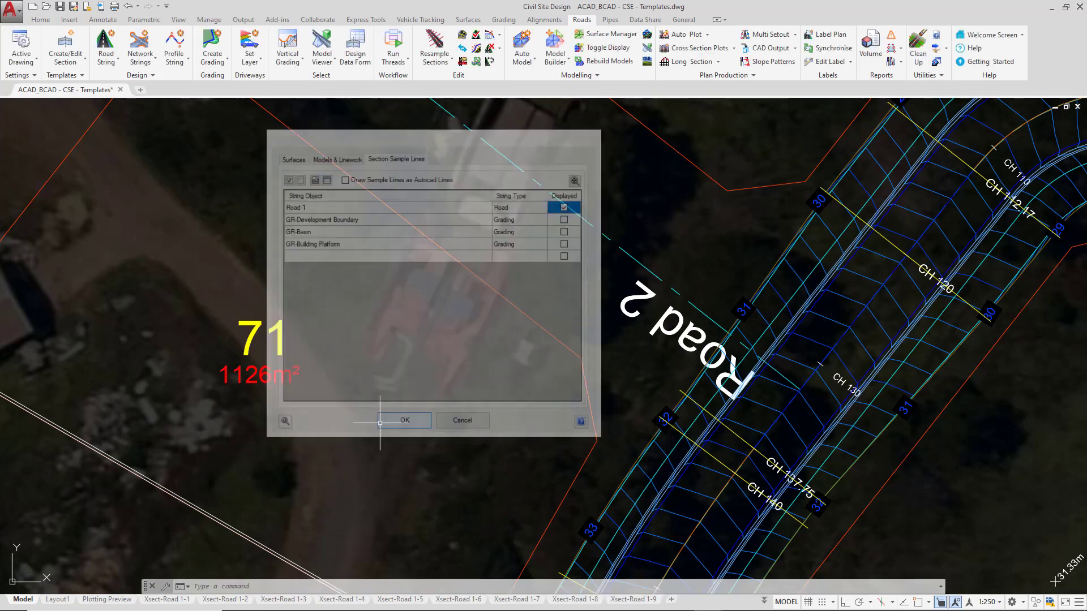
- Resample the Road 1 sections with a spacing of 10 for tangents, arc segments and spiral segments
scroll(580, 286, "down", 3)
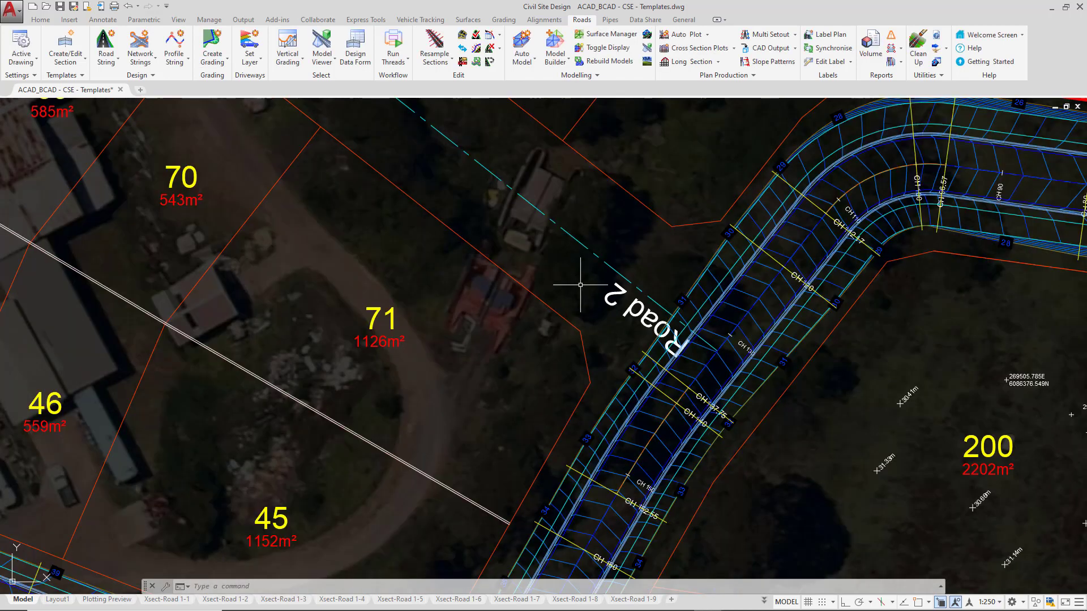
mouse_move(651, 218)
middle_mouse_down()
mouse_move(380, 272)
mouse_move(256, 268)
middle_mouse_up()
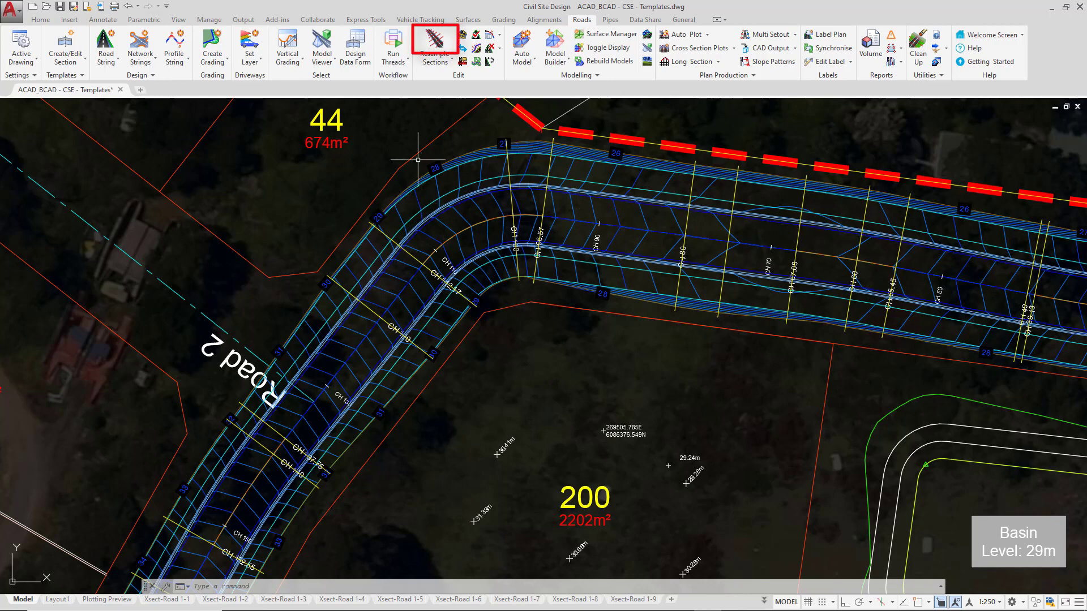
left_click(435, 41)
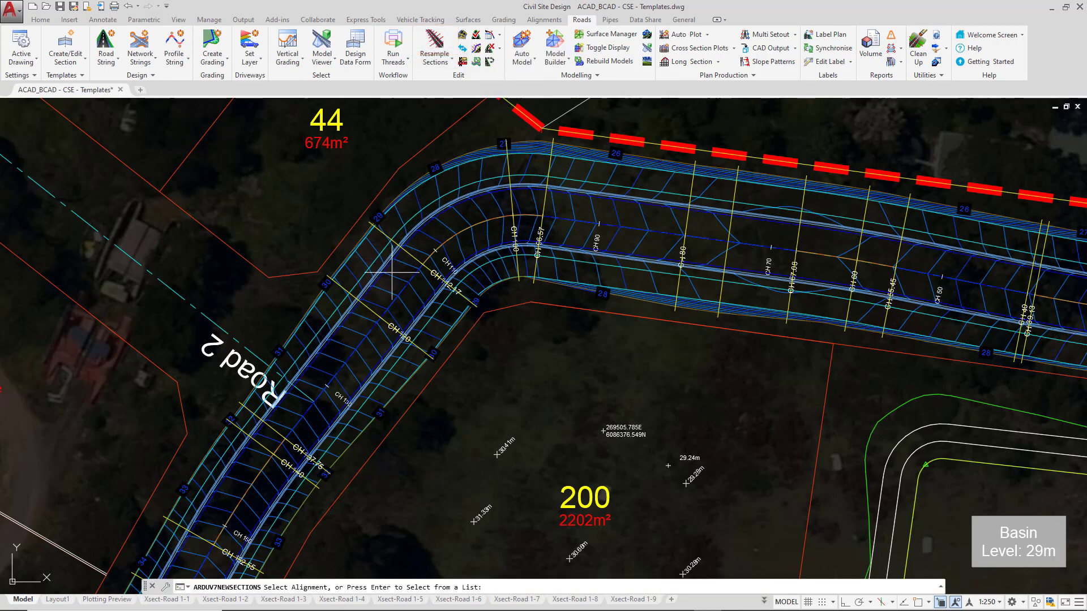
left_click(474, 307)
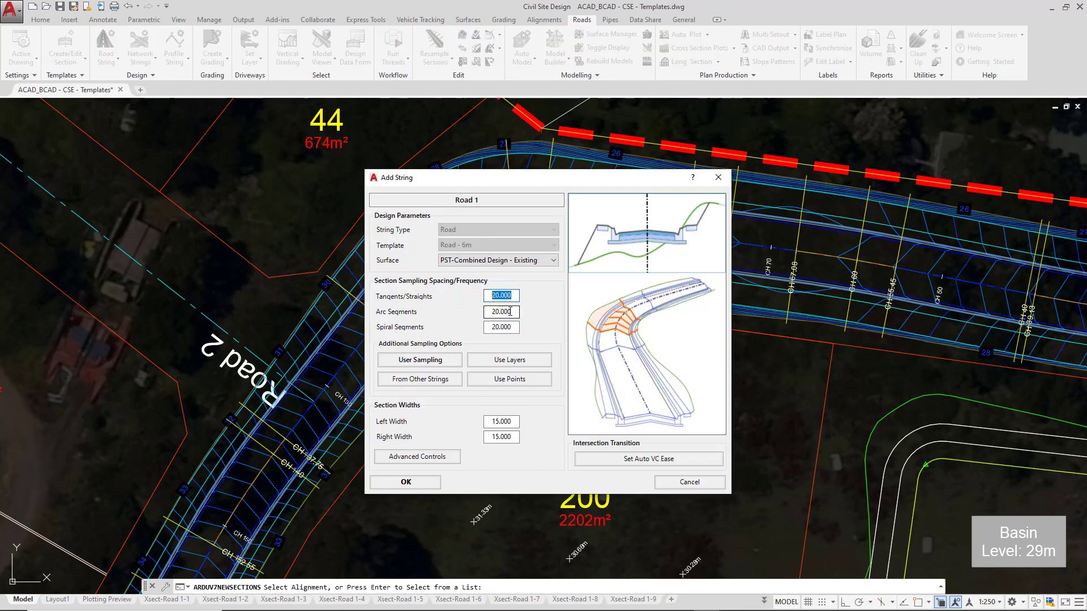
type("10")
key("Tab")
type("10")
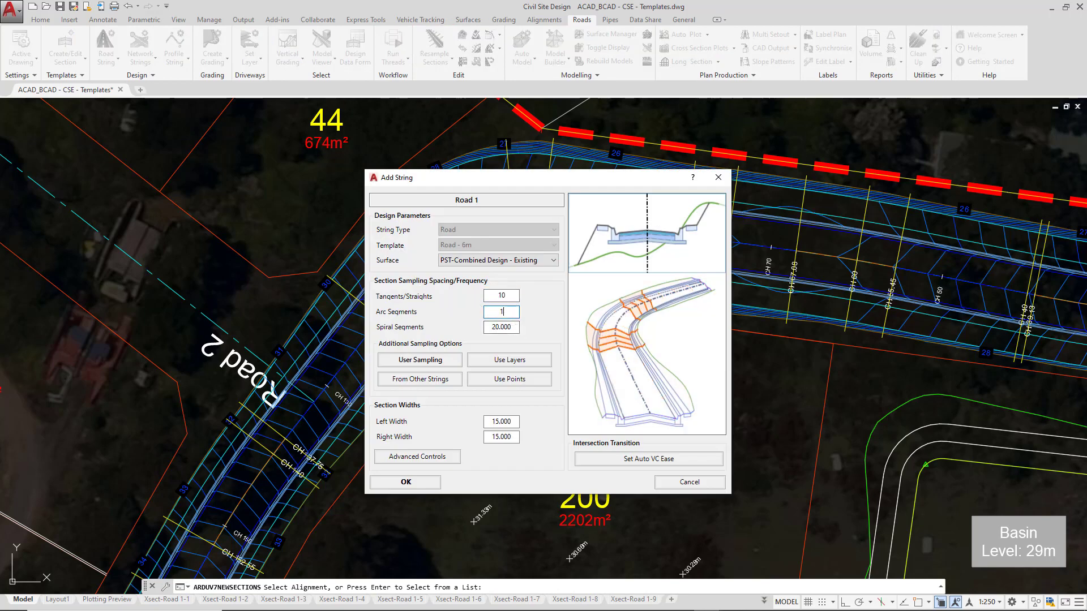
key("Tab")
type("10")
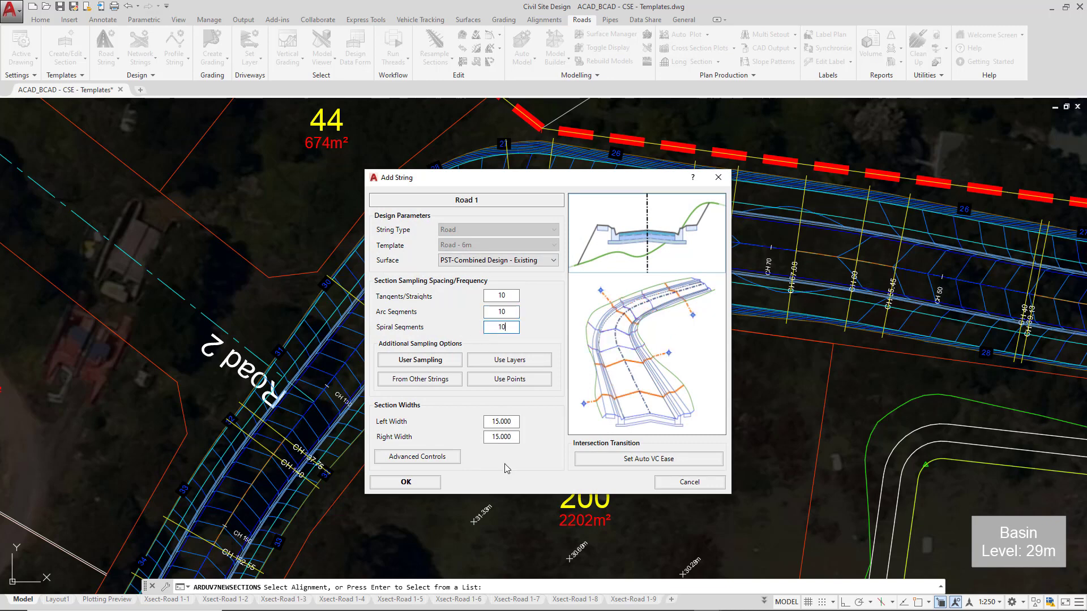
left_click(405, 482)
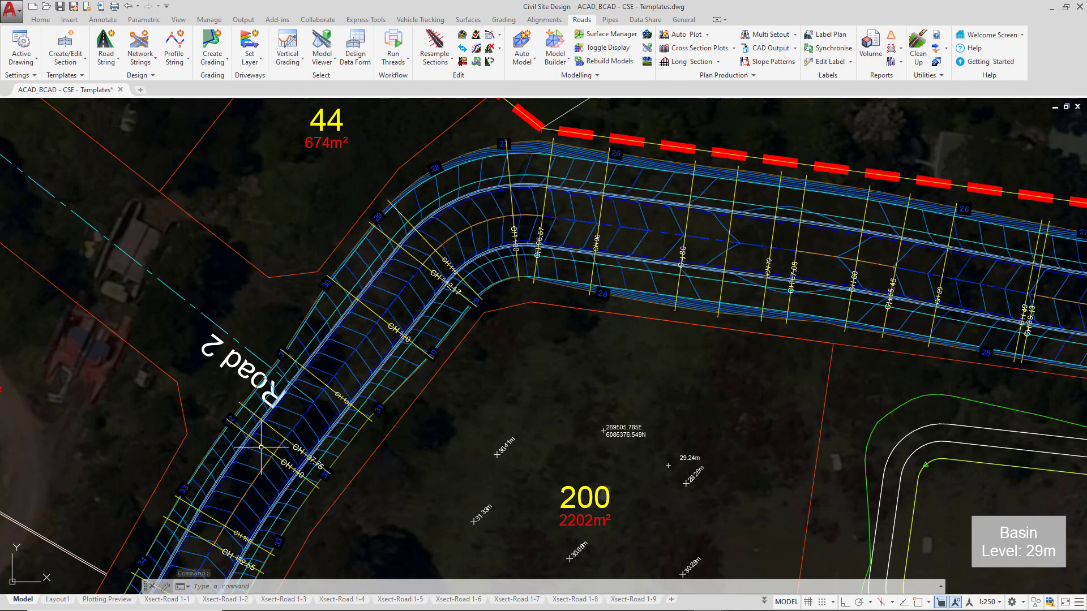
- Check the section line design extension in the miscellaneous drawing settings, then save the settings and regenerate the drawing
scroll(261, 447, "up", 3)
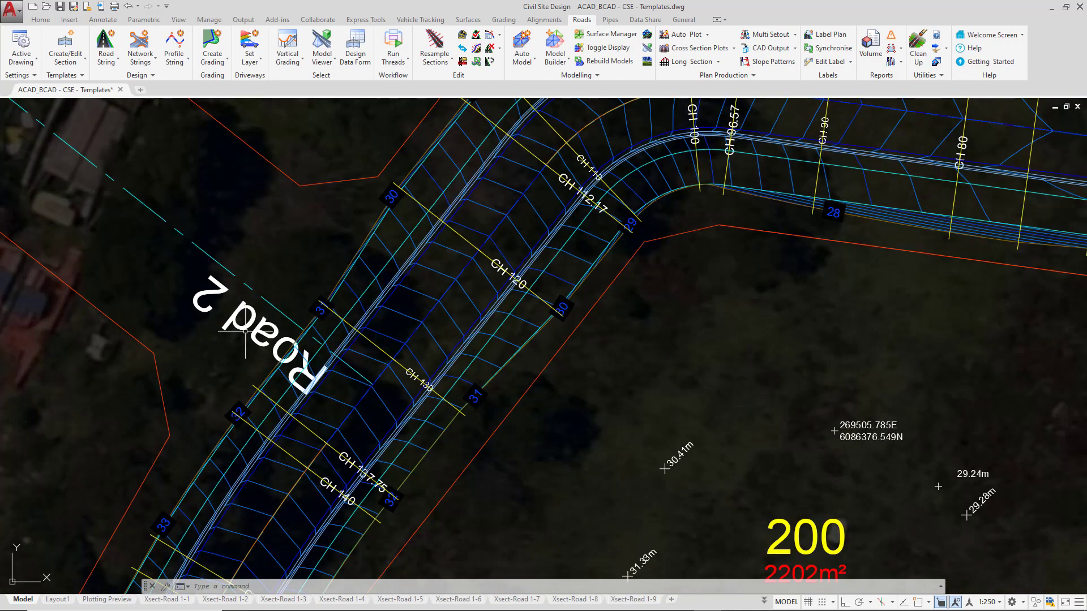
middle_click_drag(238, 271, 354, 306)
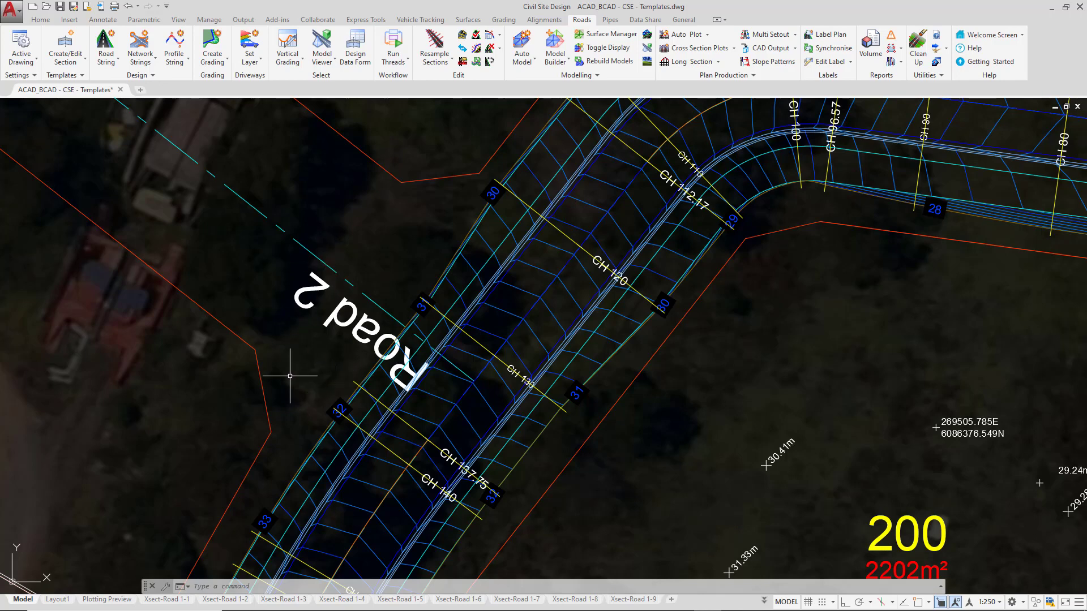
scroll(328, 378, "up", 3)
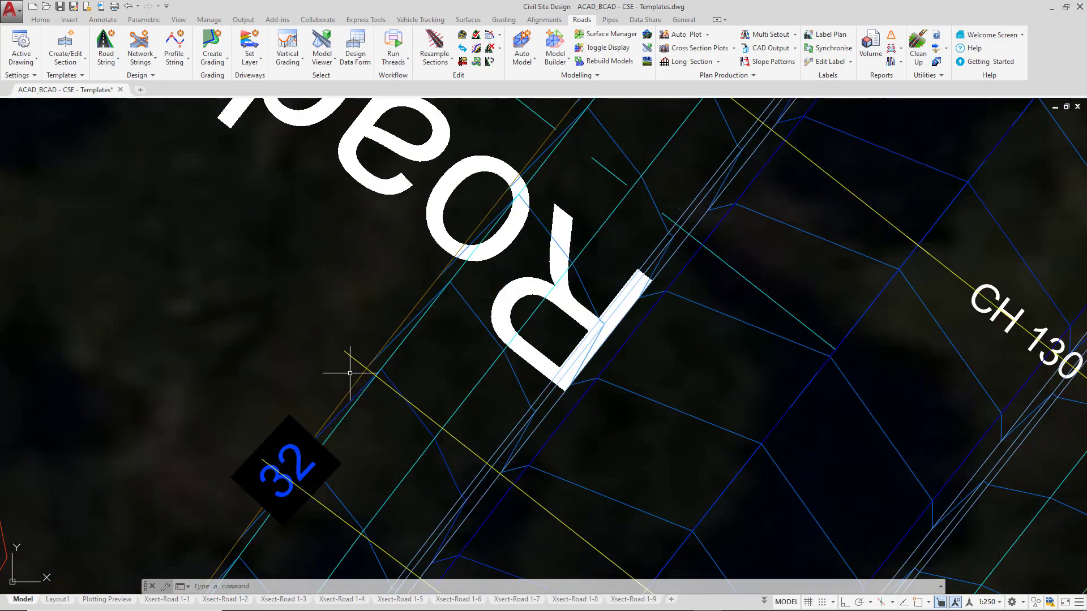
scroll(357, 376, "up", 1)
scroll(319, 352, "down", 4)
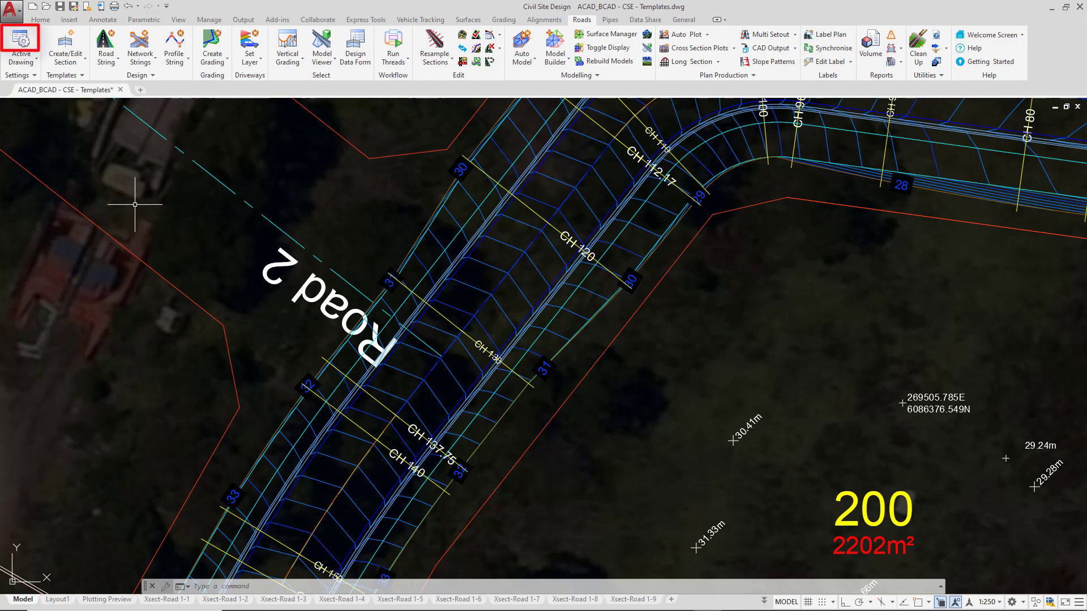
left_click(20, 41)
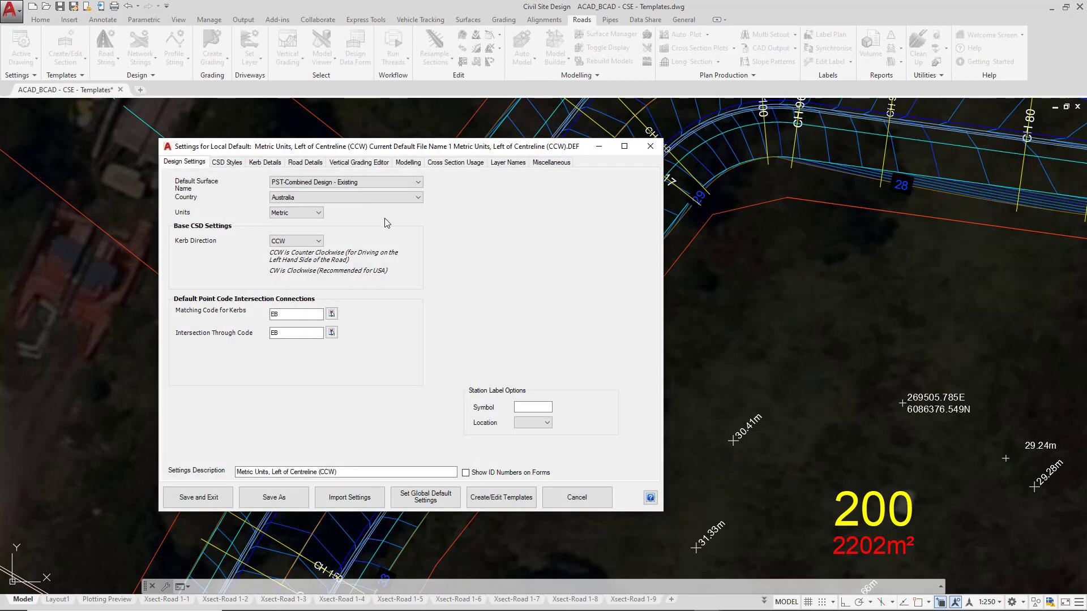
left_click(564, 164)
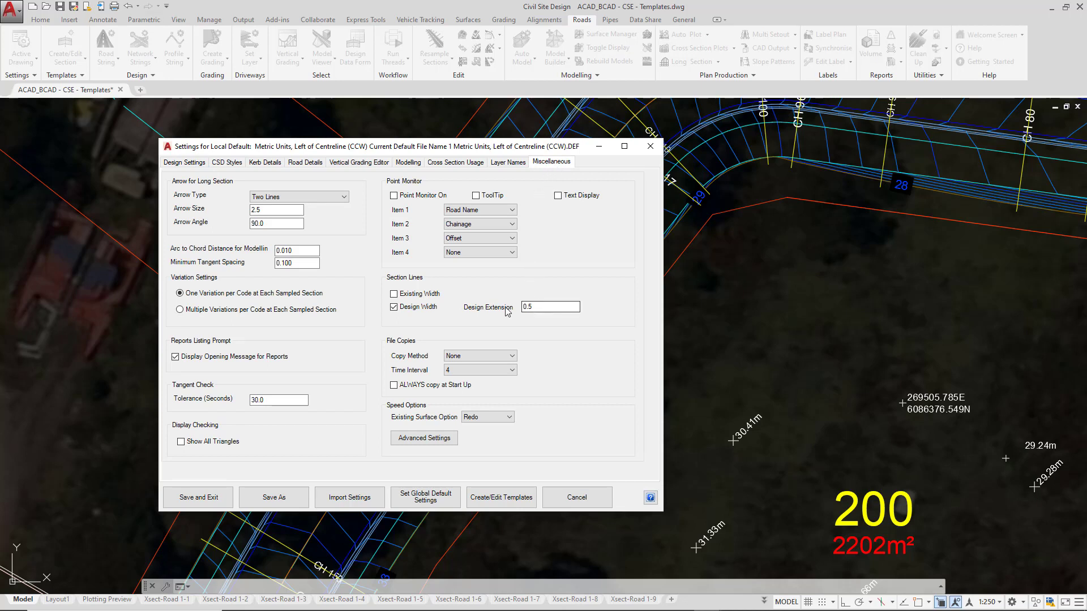
double_click(536, 308)
left_click(216, 500)
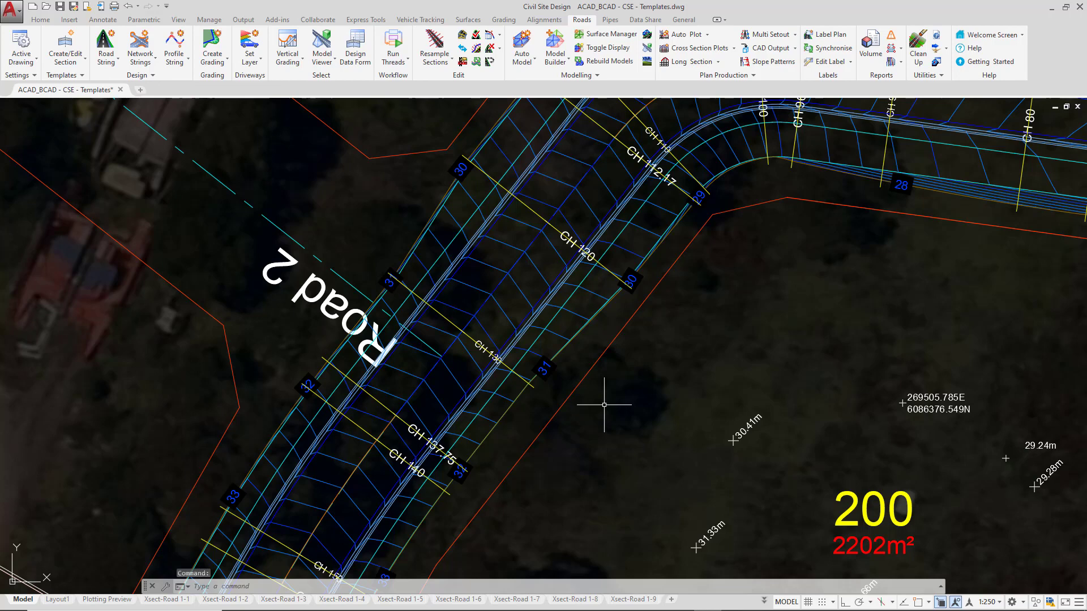
type("re")
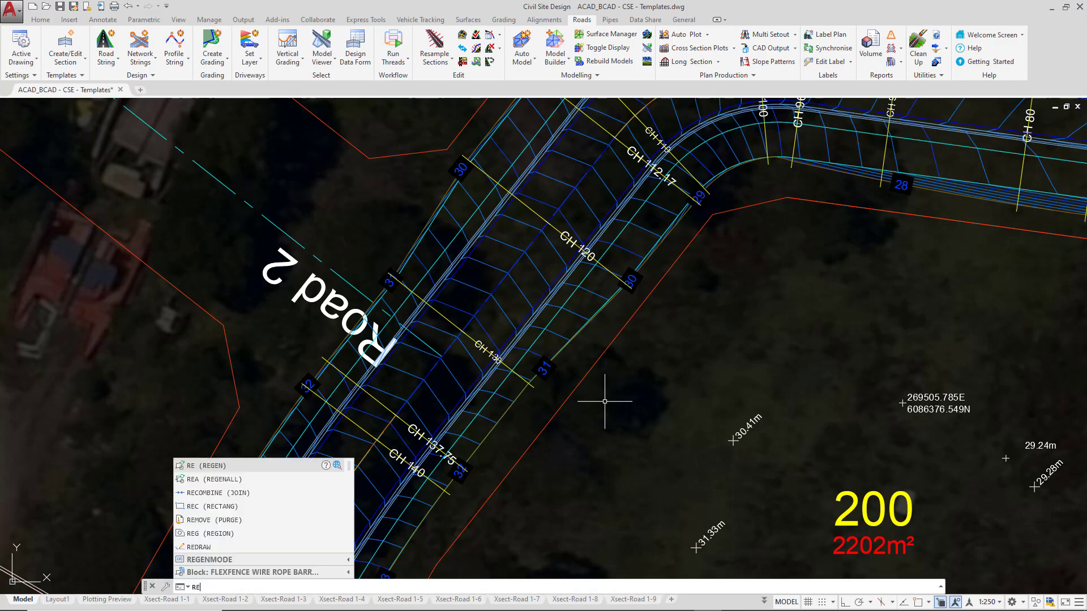
key("Return")
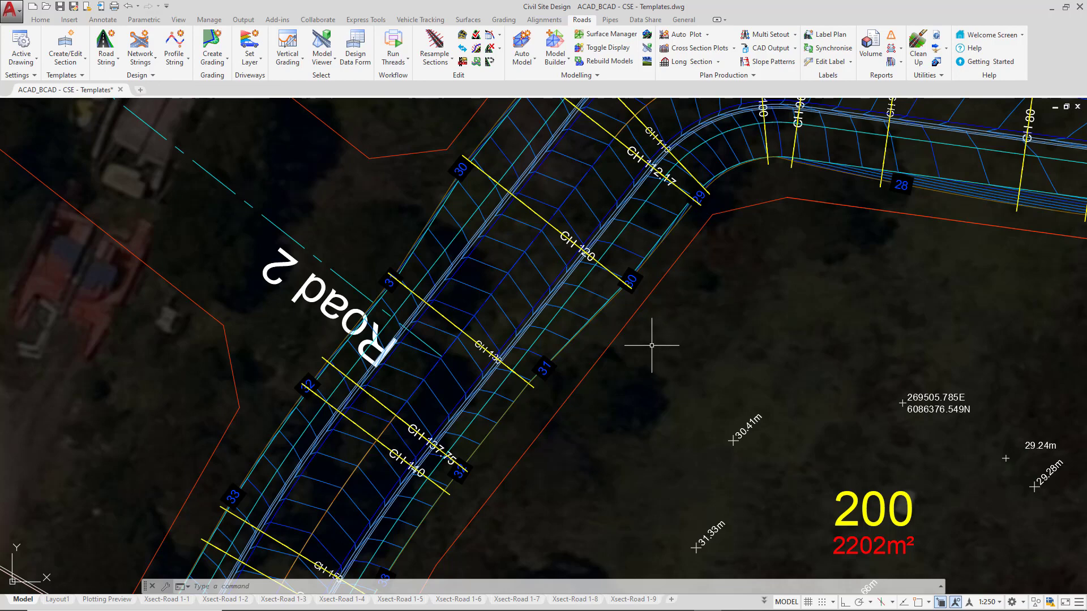
- Open the design data form for Road 1 and review the start and end chainages of both template entries
left_click(350, 57)
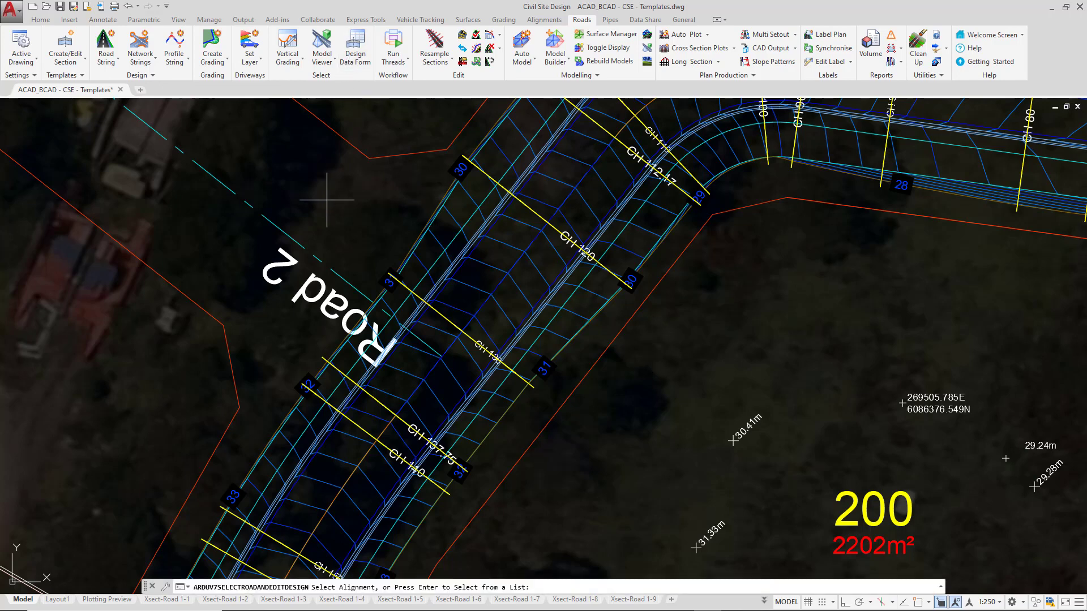
left_click(493, 292)
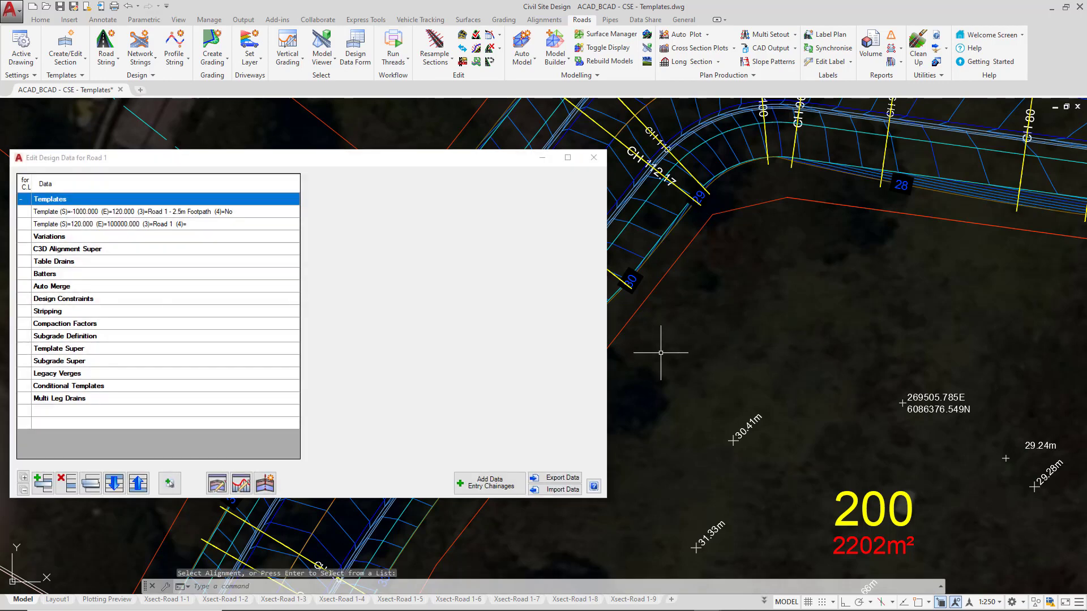
middle_click_drag(659, 357, 1018, 348)
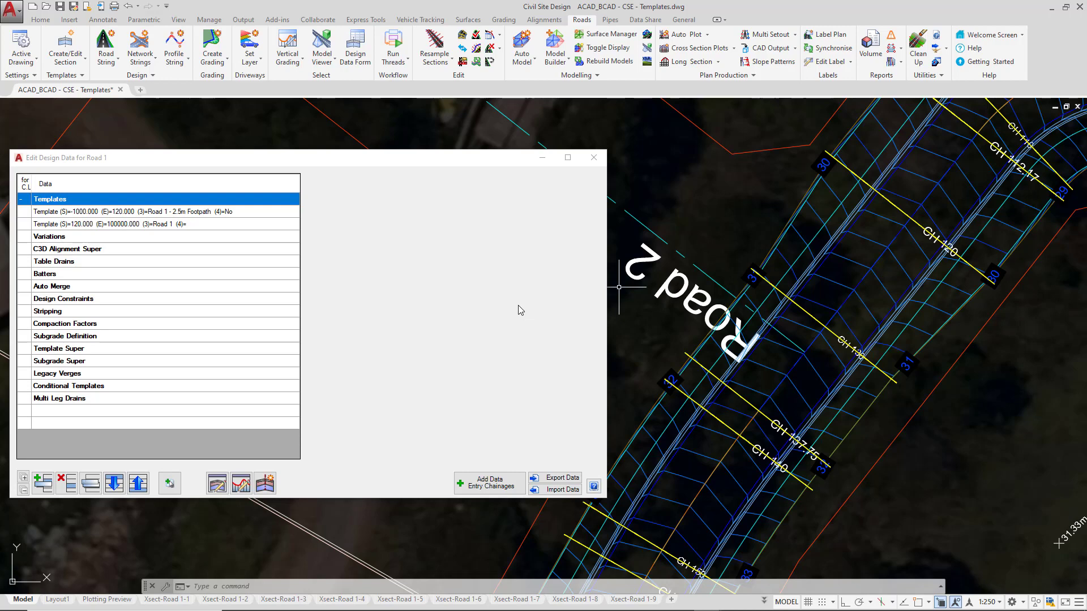
left_click(136, 212)
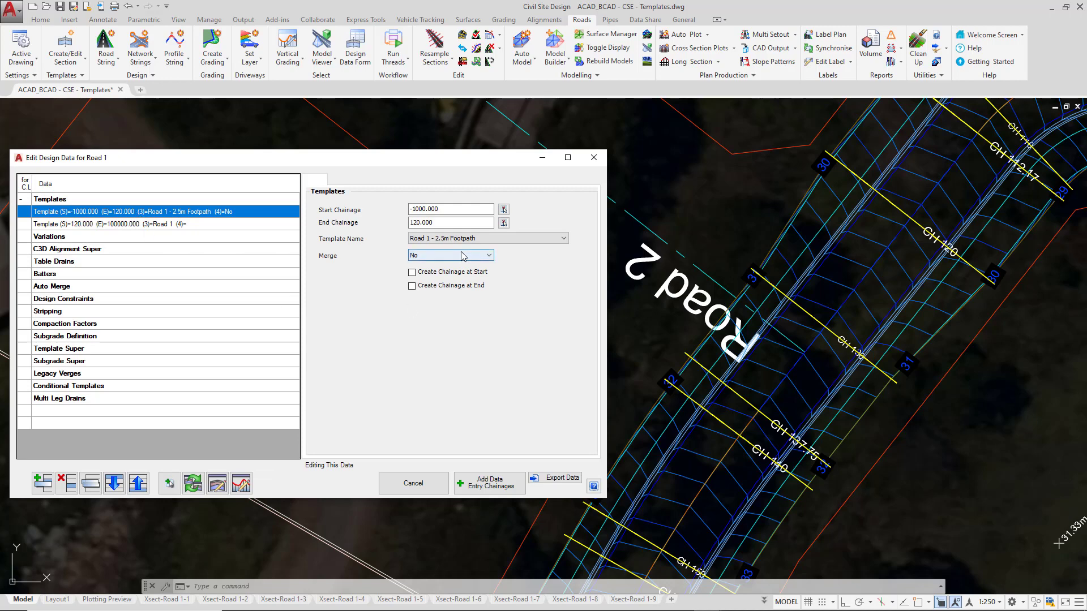
double_click(447, 223)
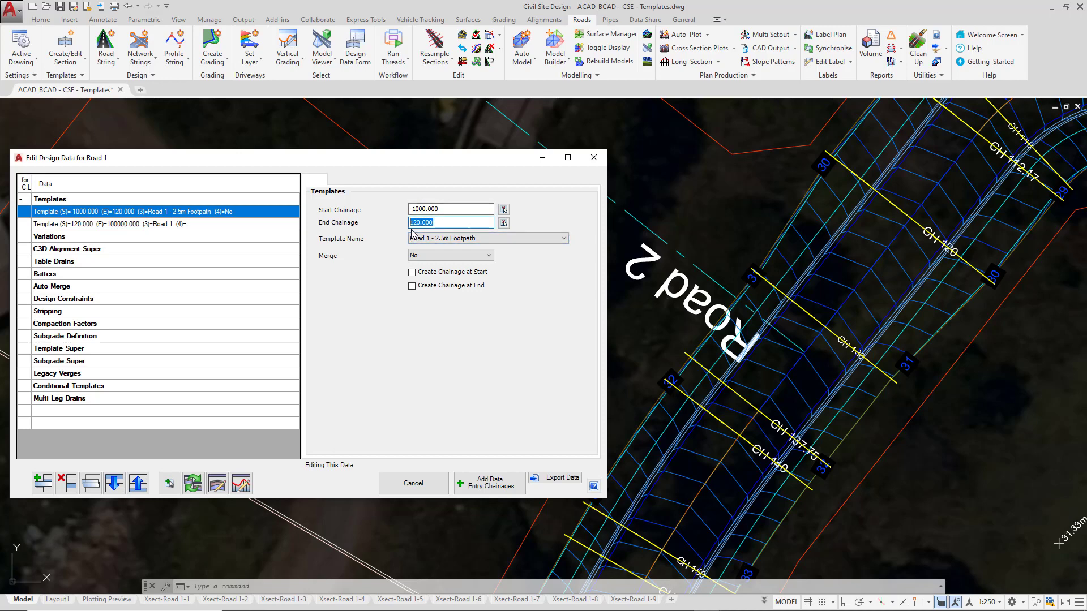
left_click(123, 224)
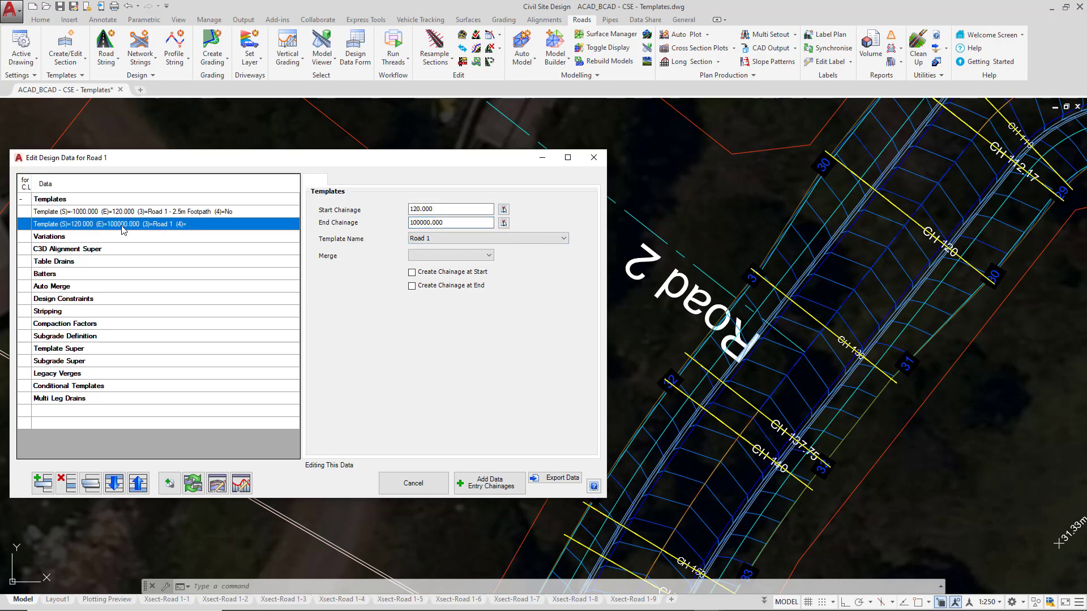
double_click(415, 208)
left_click(442, 62)
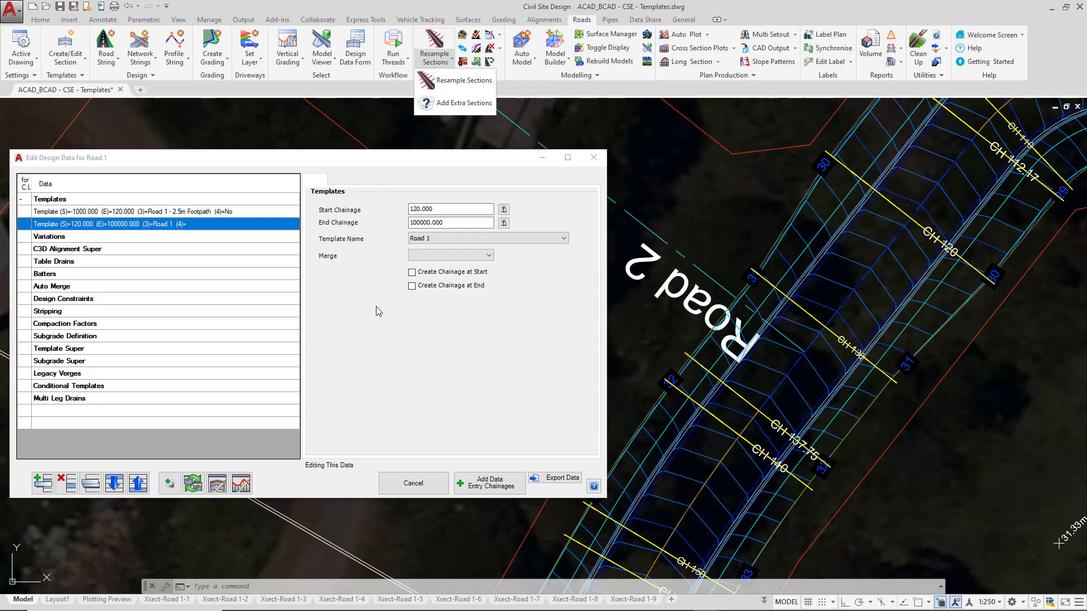
- Add an extra chainage at 125 to Road 1 and refresh its section lines
left_click(171, 487)
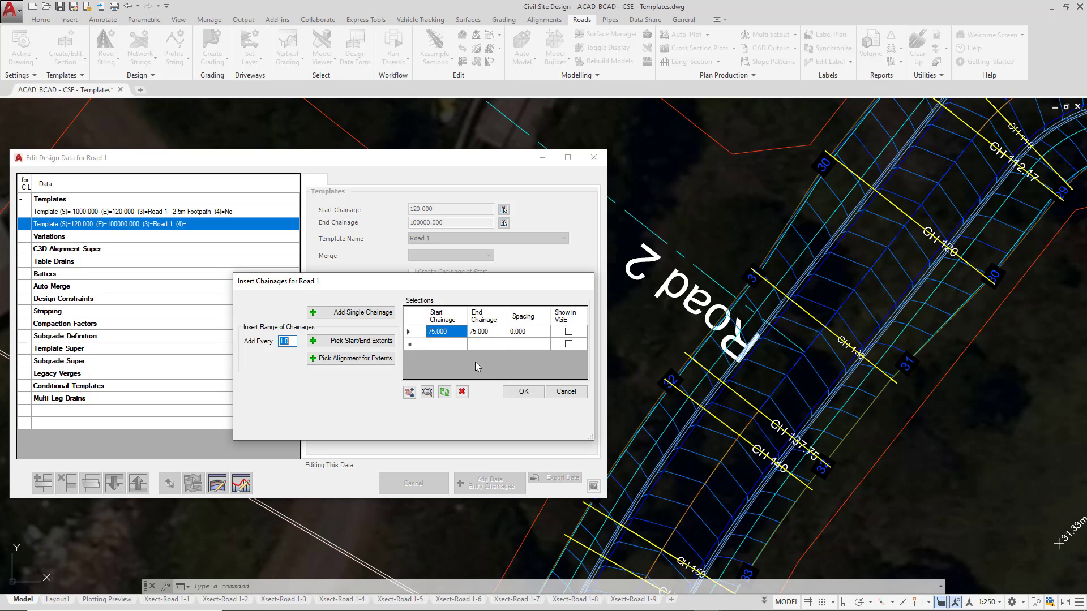
left_click(441, 344)
type("1")
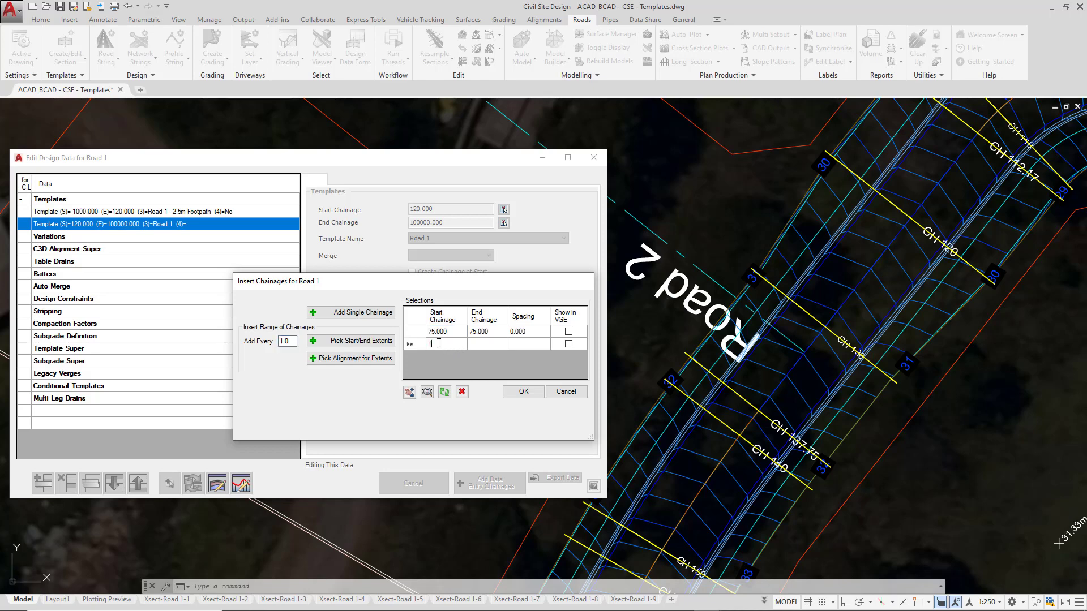
type("25")
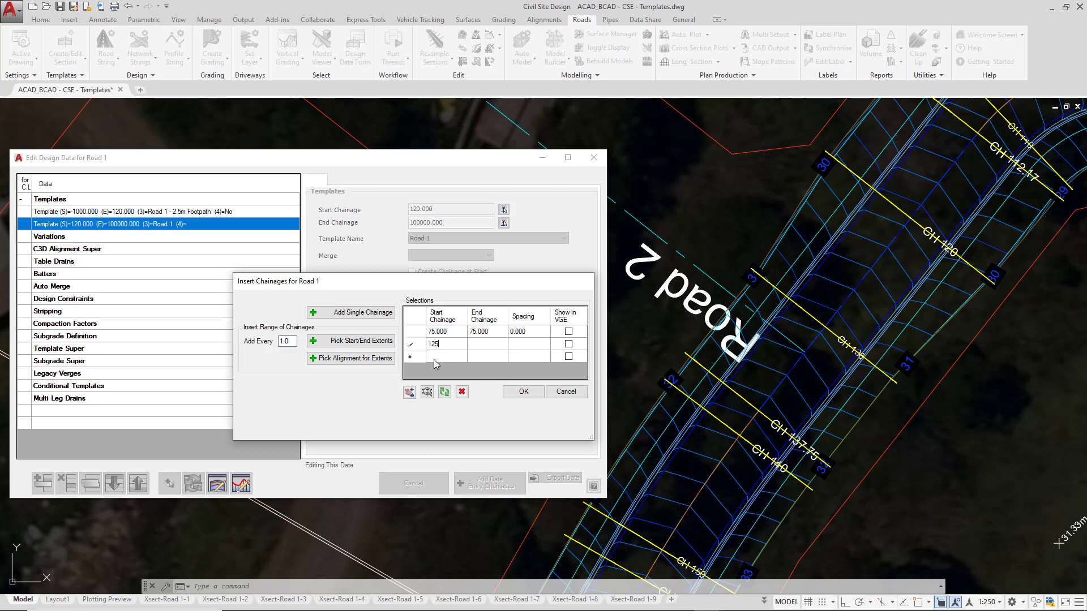
left_click(445, 392)
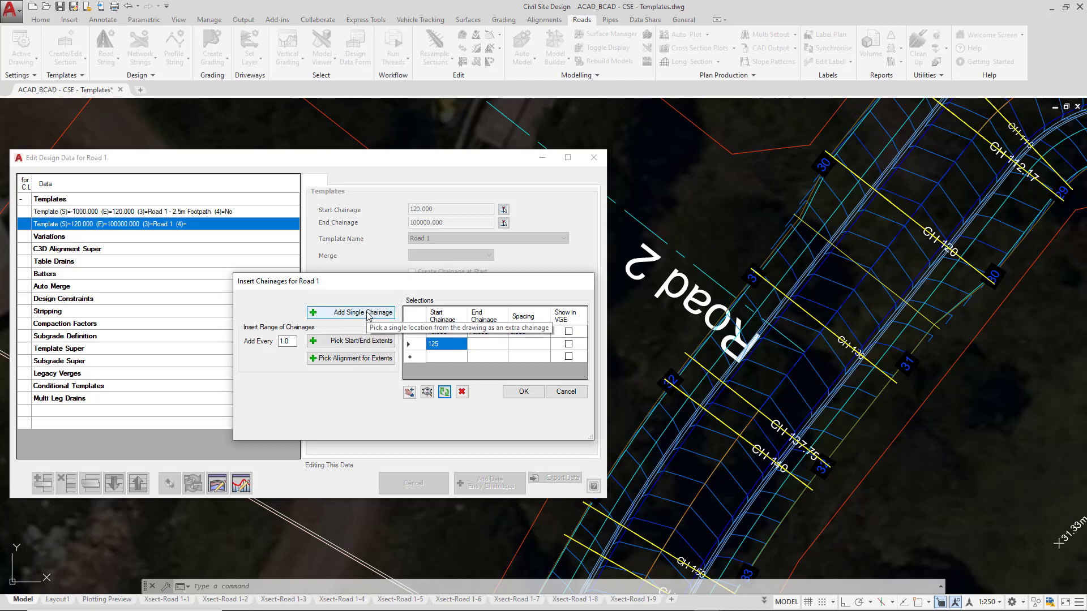
- Delete the extra chainage at 125 from Road 1 and accept the chainage list
left_click(450, 347)
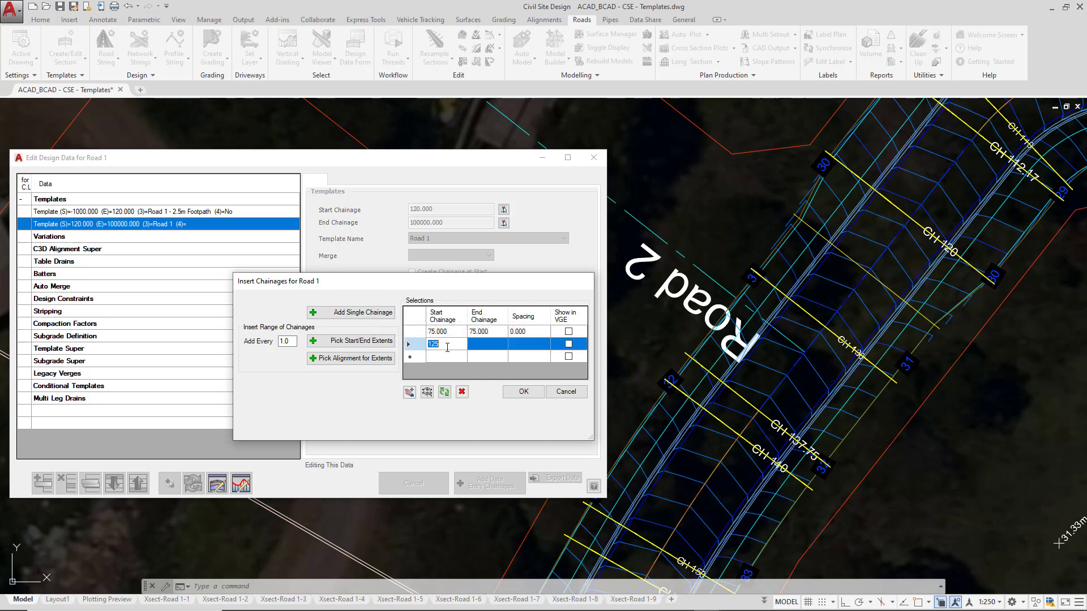
left_click(462, 393)
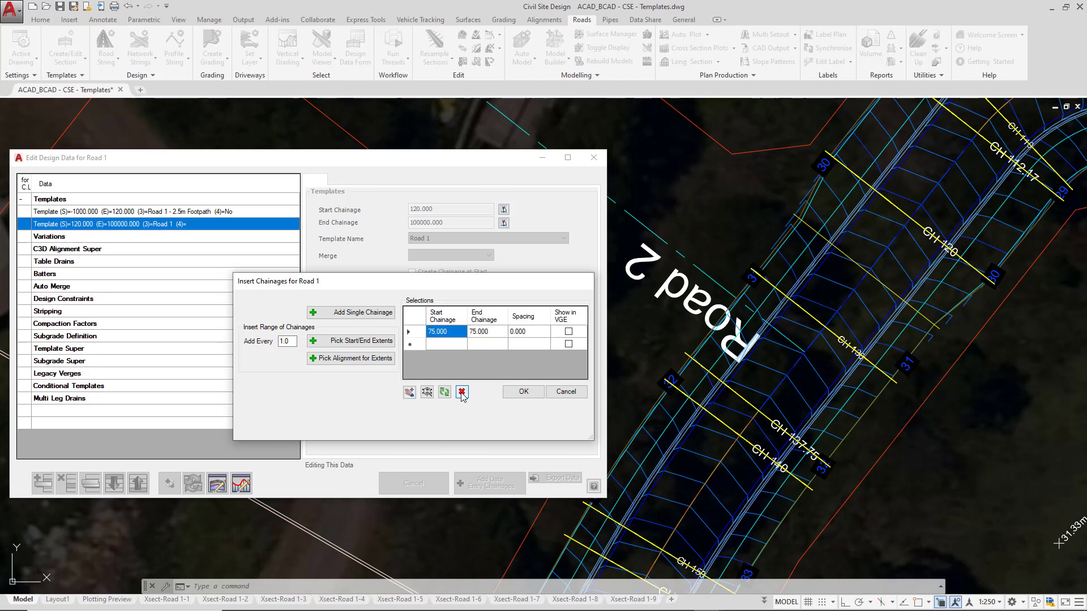
left_click(522, 396)
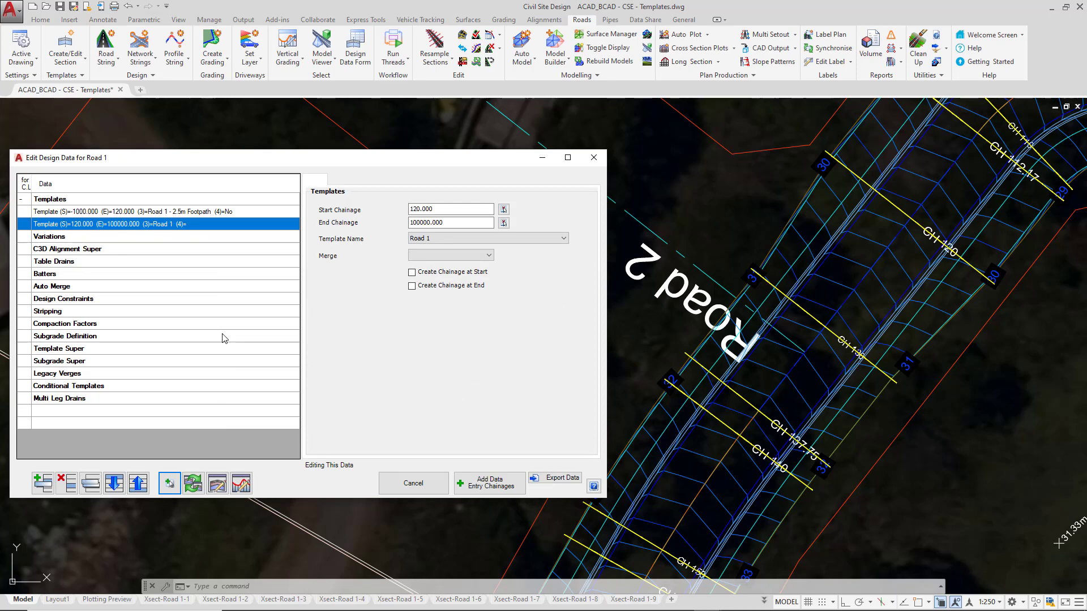
- Set the end chainage of the Road 1 - 2.5m Footpath template entry to 125 and apply the change to the design
left_click(116, 213)
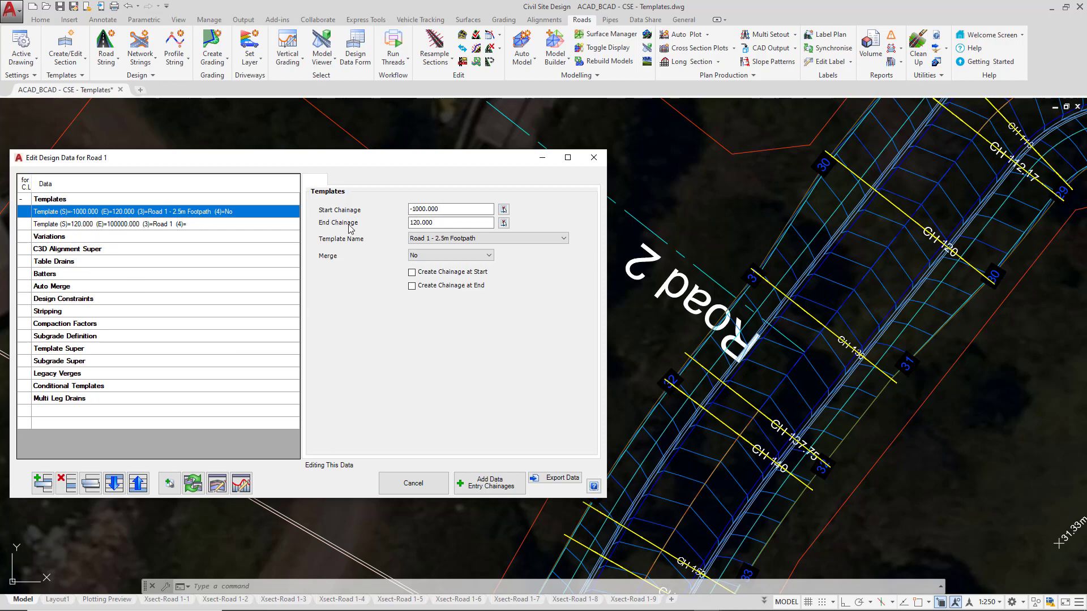
left_click_drag(410, 223, 435, 223)
type("125")
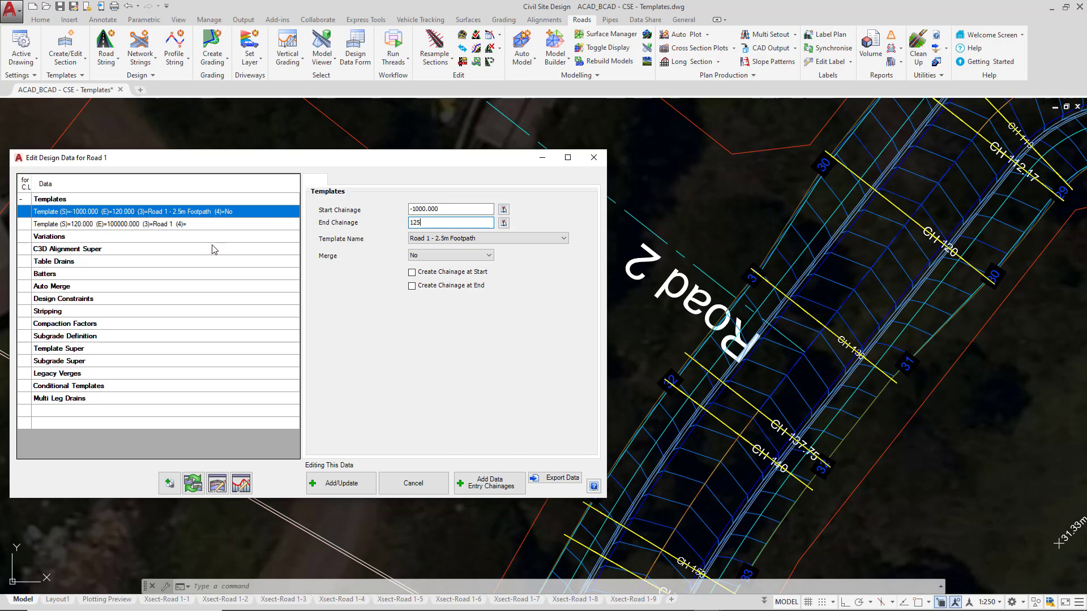
left_click(352, 485)
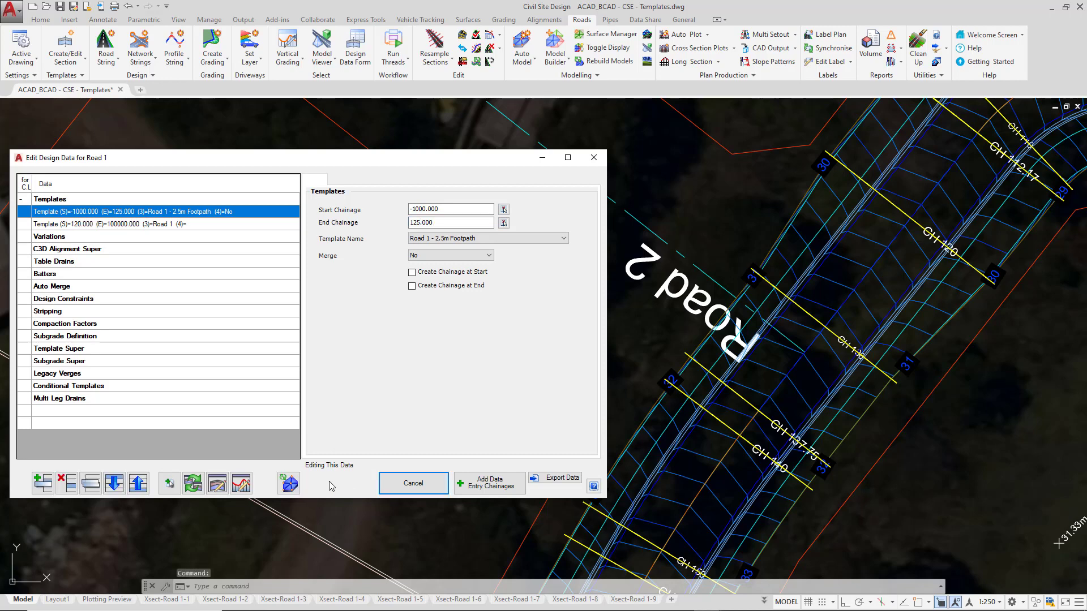
left_click(290, 484)
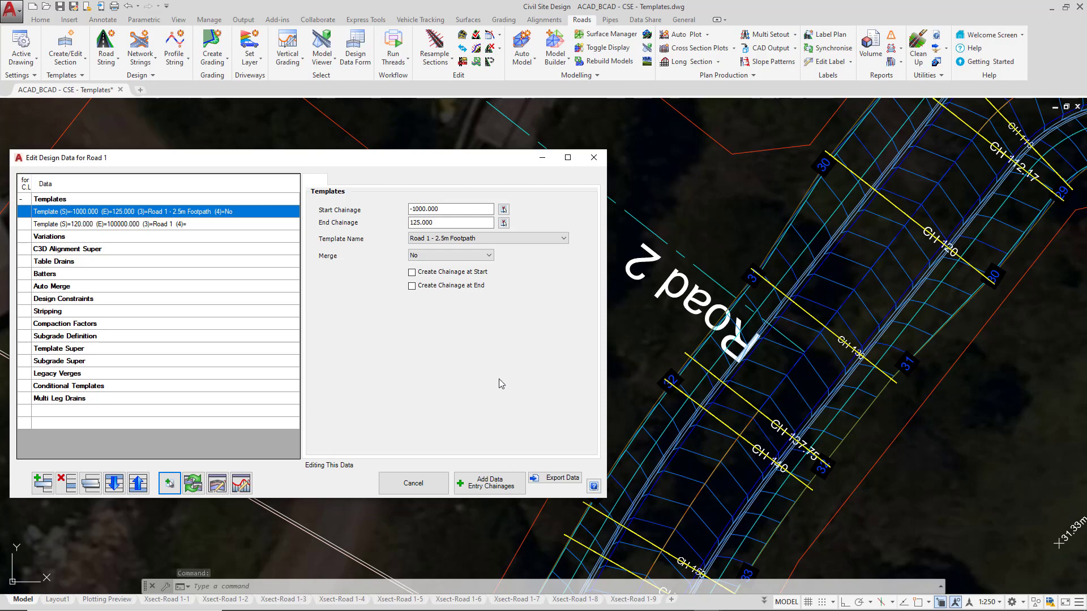
- Set the start chainage of the Road 1 template entry to 125 and apply the change to the design
left_click(153, 225)
double_click(430, 209)
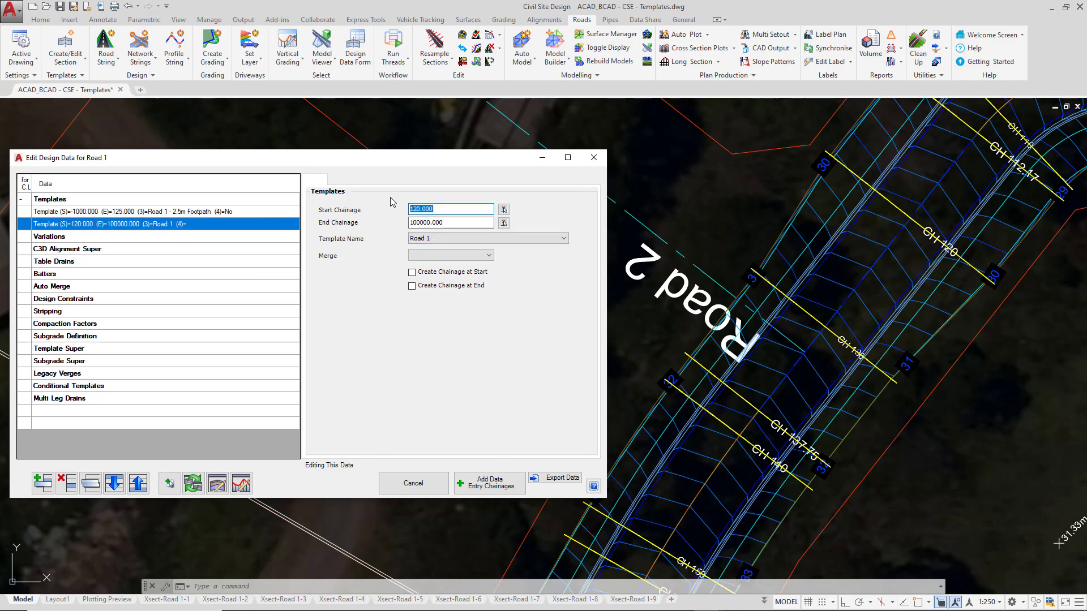
type("125")
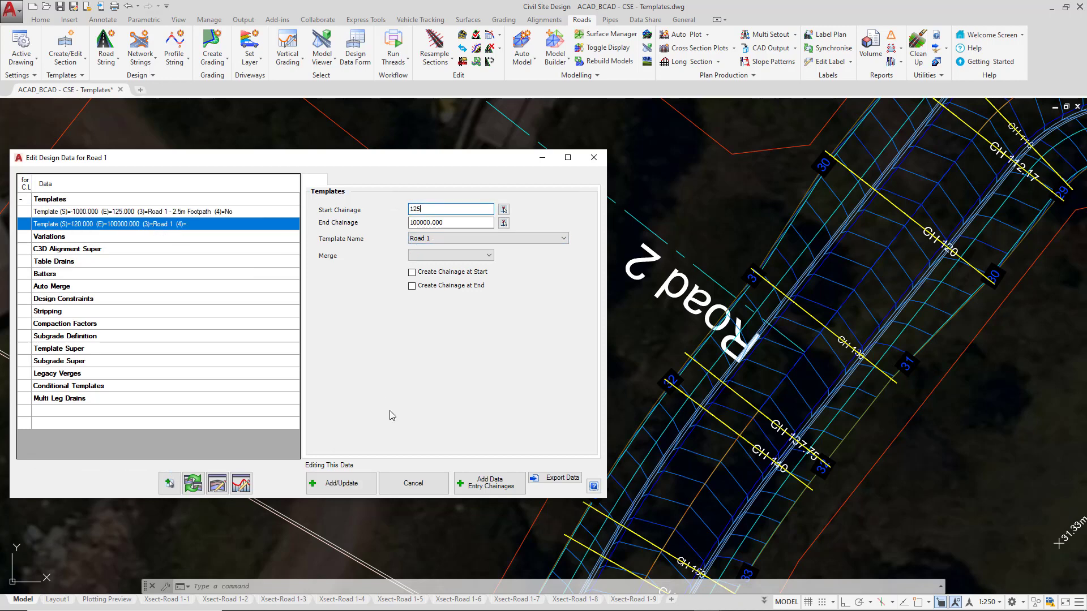
left_click(358, 483)
left_click(286, 485)
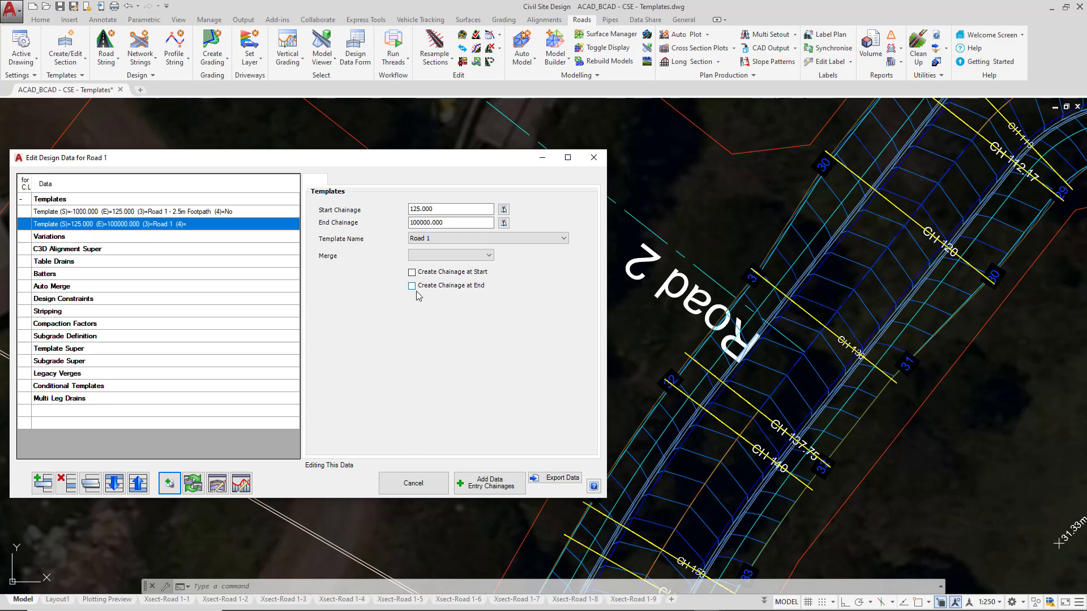
- Enable chainage creation at the end of the Road 1 - 2.5m Footpath template entry and add the data entry chainages
left_click(221, 213)
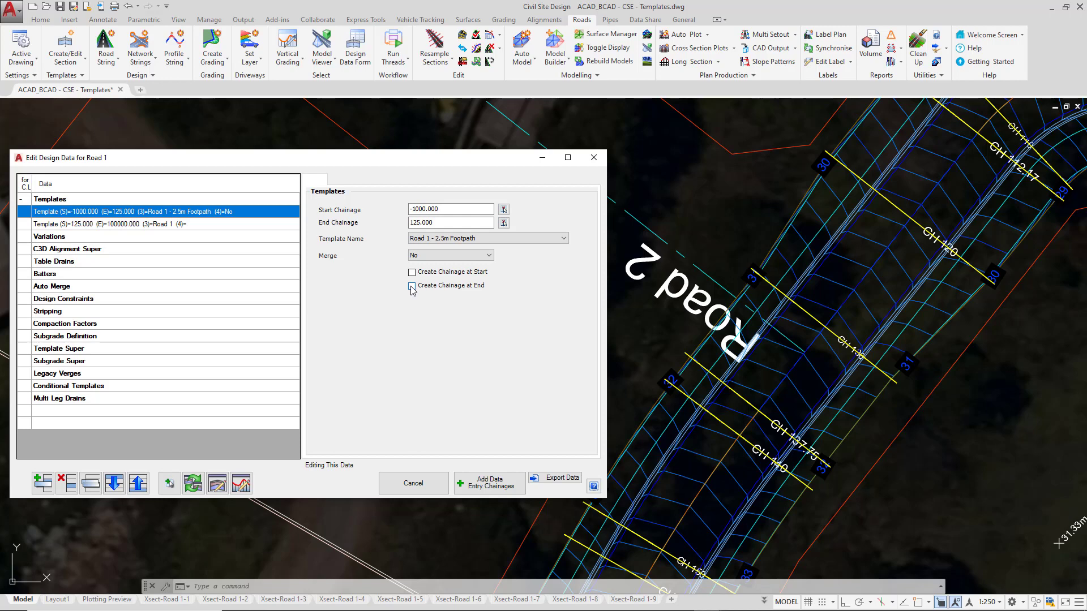
left_click(412, 287)
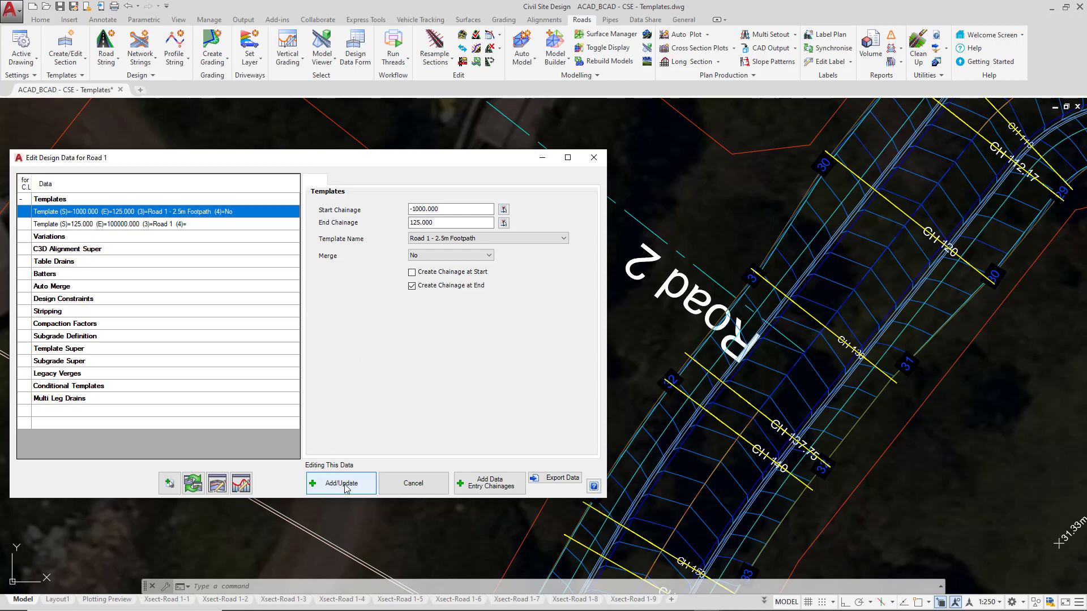
left_click(506, 485)
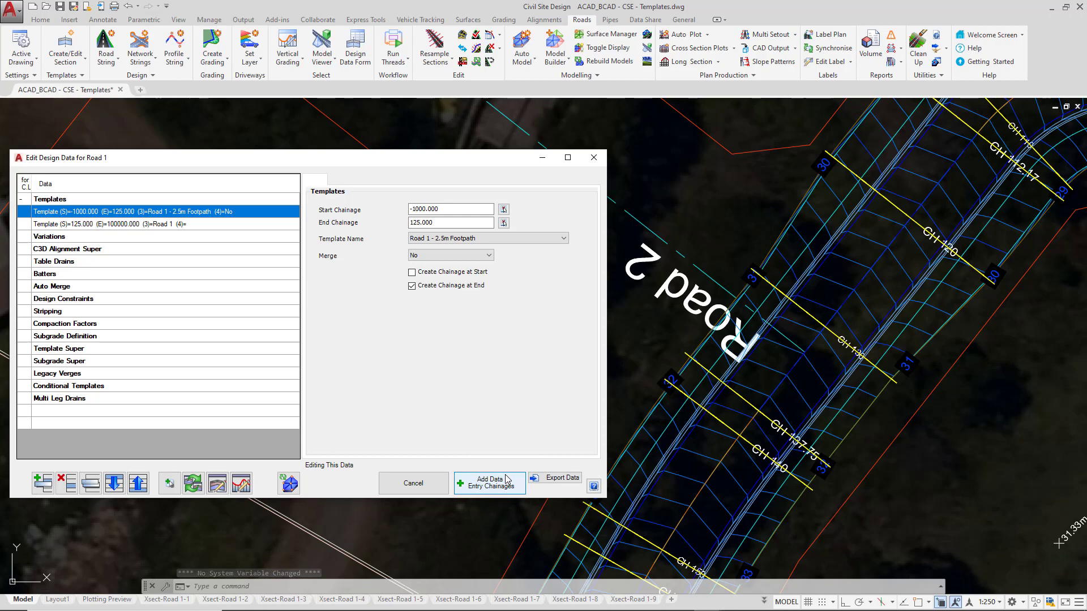
left_click(503, 475)
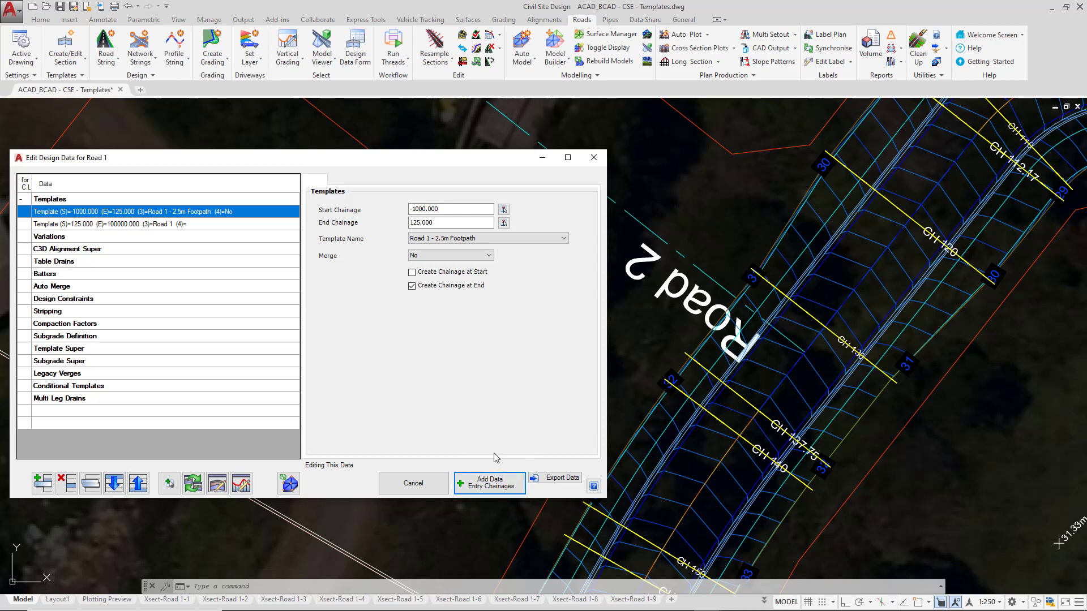
- Enable chainage creation at the start of the Road 1 template entry and add the data entry chainages
left_click(149, 226)
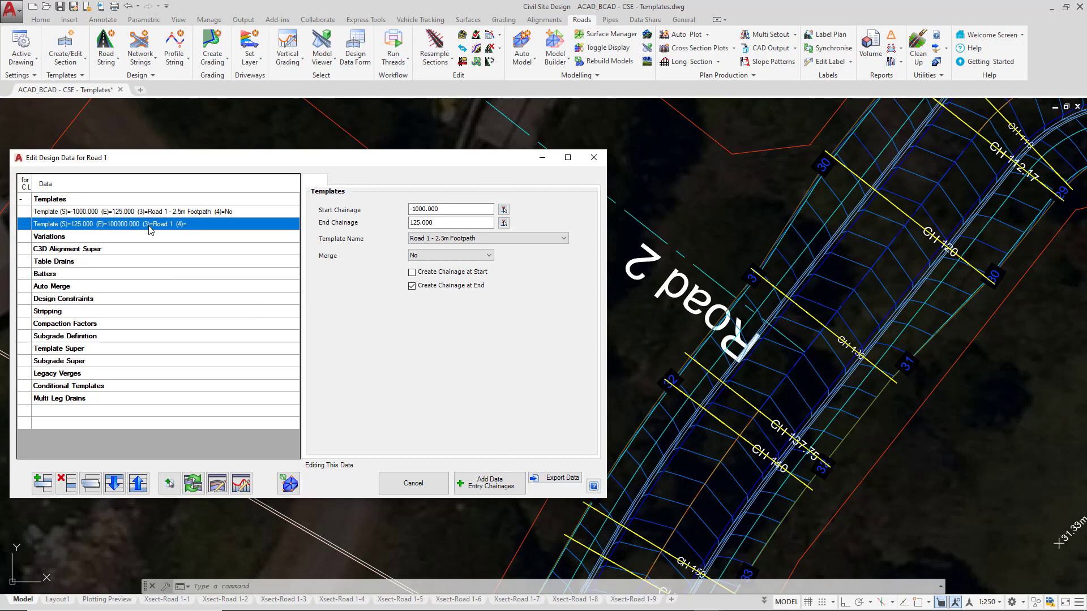
left_click(412, 273)
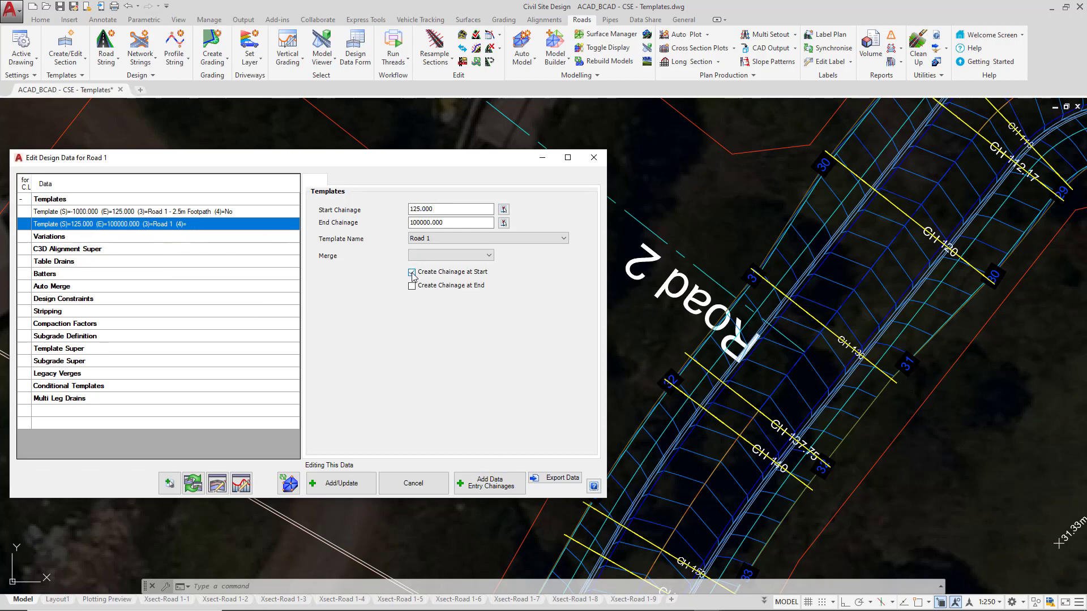
left_click(511, 487)
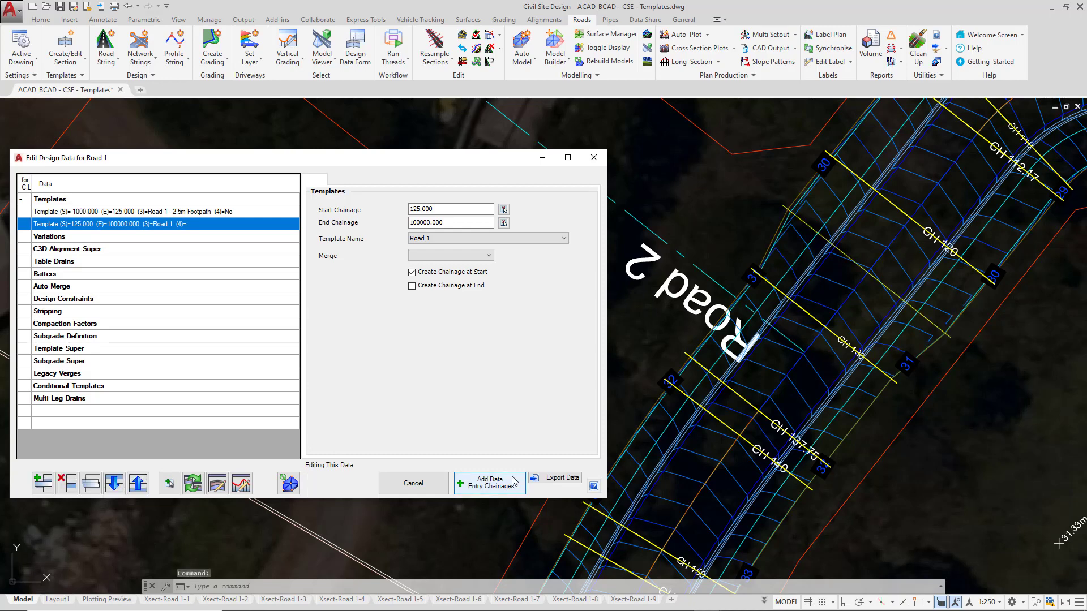